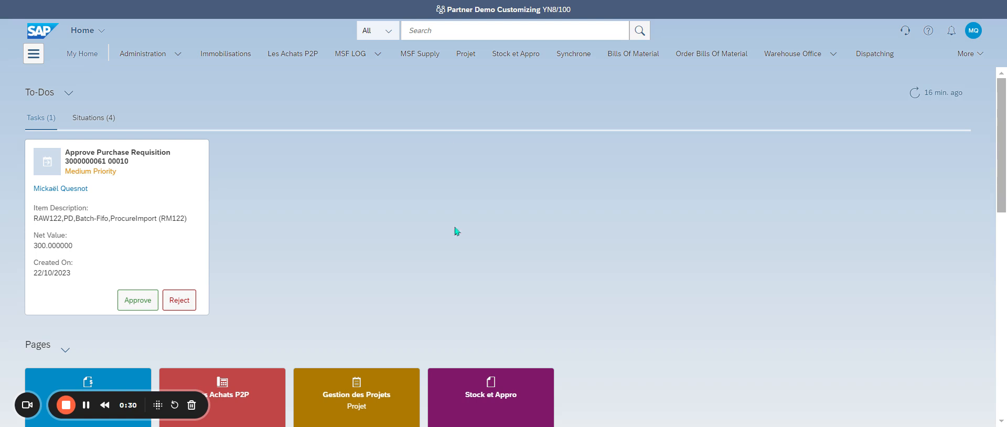
- Search the home page for "manage purchase order" and open the Manage Purchase Orders app
{"action": "left_click", "coordinate": [465, 31]}
{"action": "type", "text": "manage"}
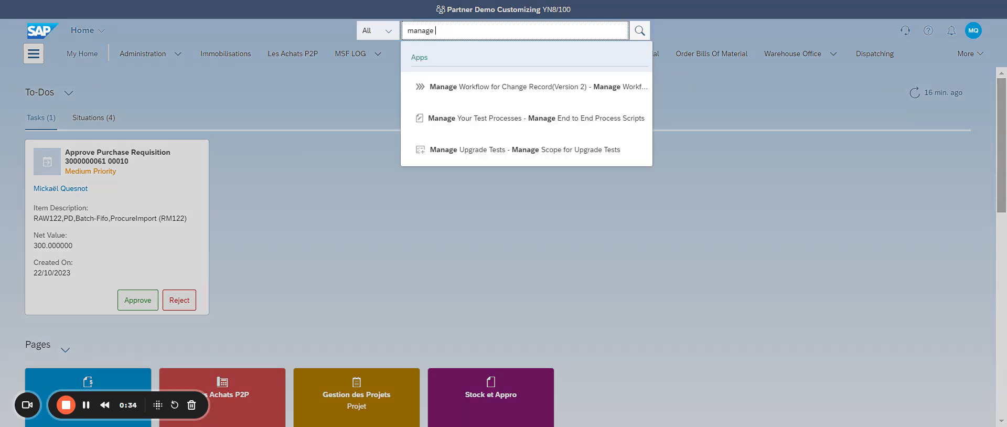
{"action": "type", "text": " purchase orde"}
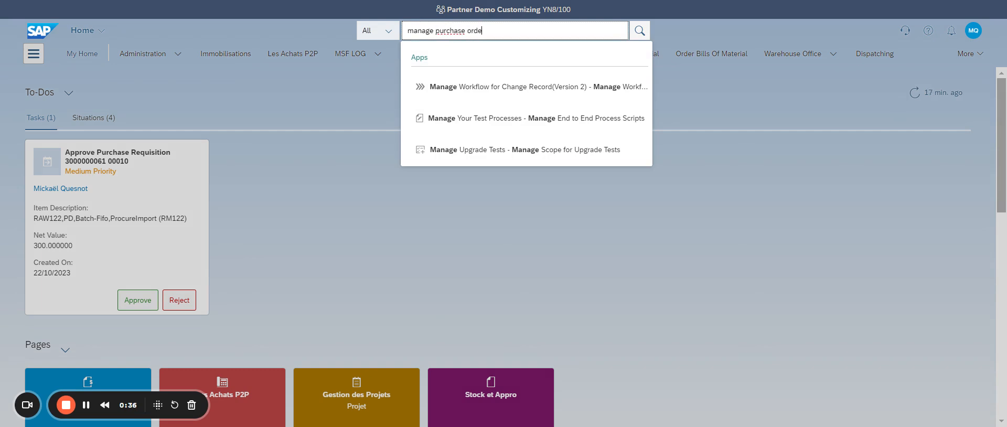
{"action": "type", "text": "r"}
{"action": "left_click", "coordinate": [514, 95]}
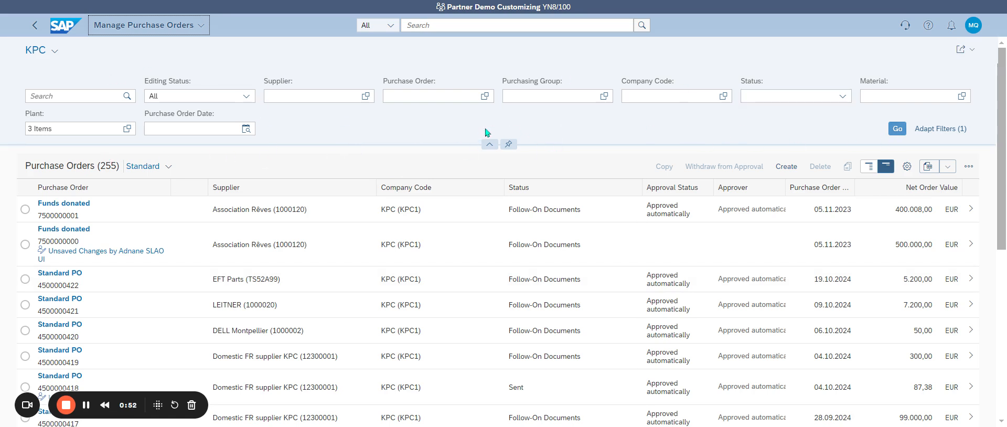
- Filter the purchase order list by today's purchase order date, 19.10.2024
{"action": "left_click", "coordinate": [246, 128]}
{"action": "left_click", "coordinate": [216, 198]}
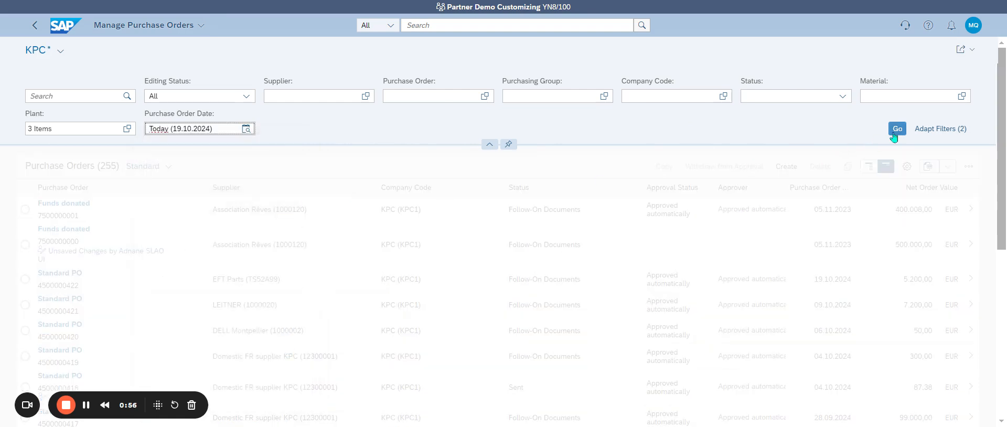
{"action": "left_click", "coordinate": [897, 128]}
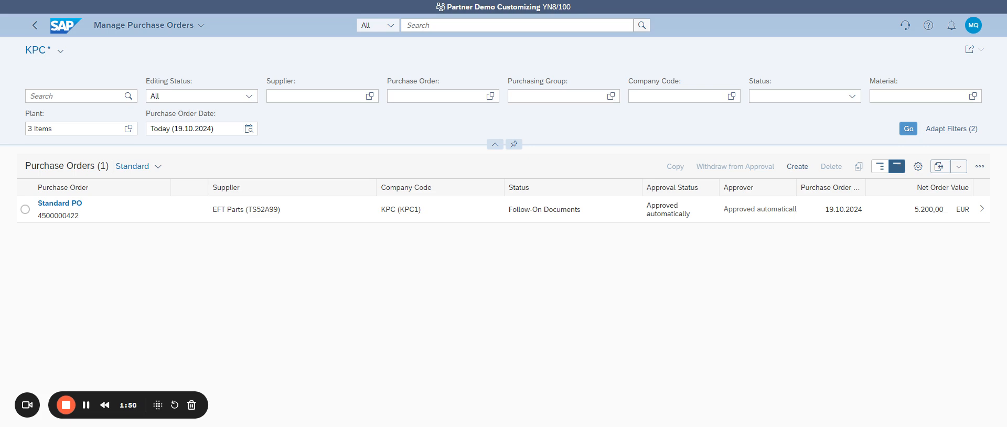
{"action": "left_click", "coordinate": [909, 128]}
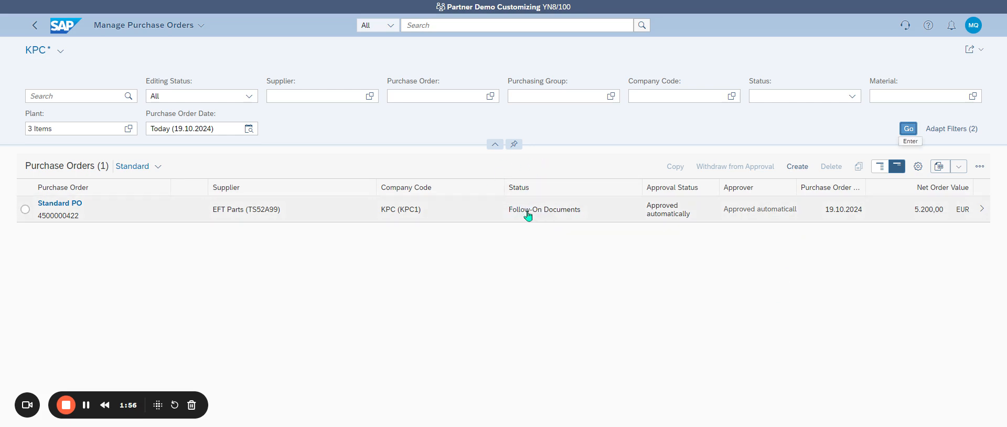
- Open item 10 of the EFT Parts purchase order and examine its process flow
{"action": "left_click", "coordinate": [979, 215]}
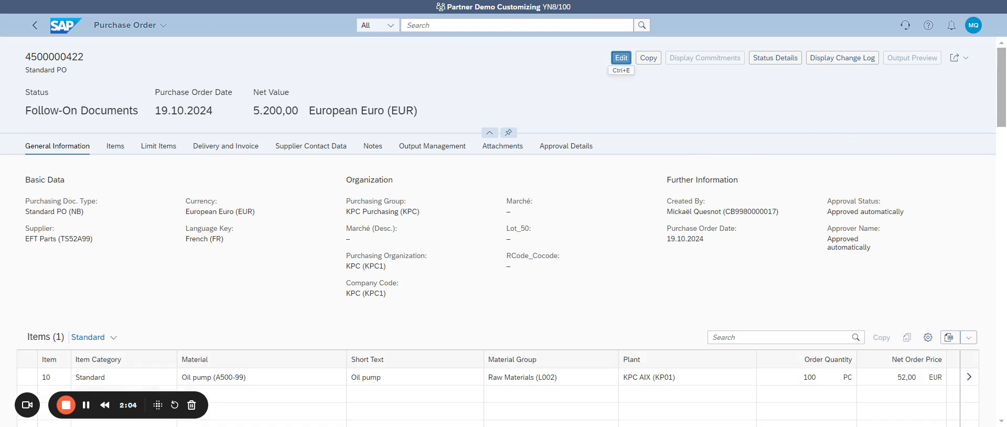
{"action": "scroll", "coordinate": [687, 261], "scroll_direction": "down", "scroll_amount": 2}
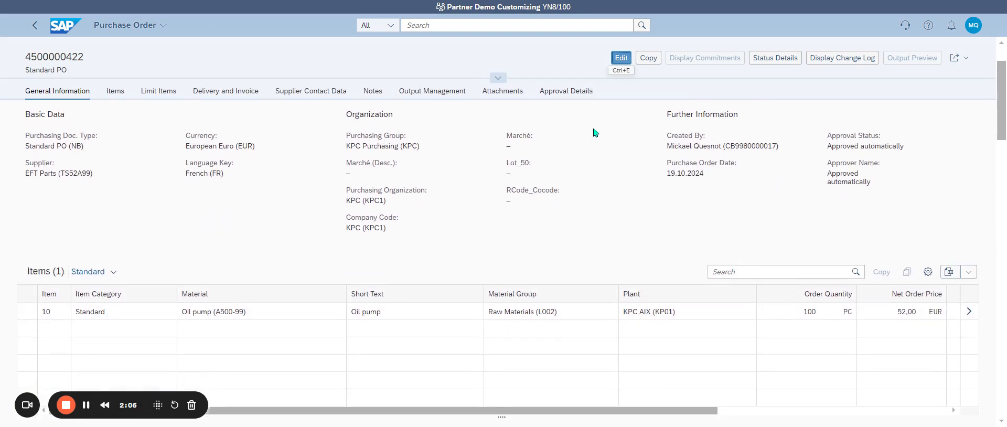
{"action": "left_click", "coordinate": [969, 311]}
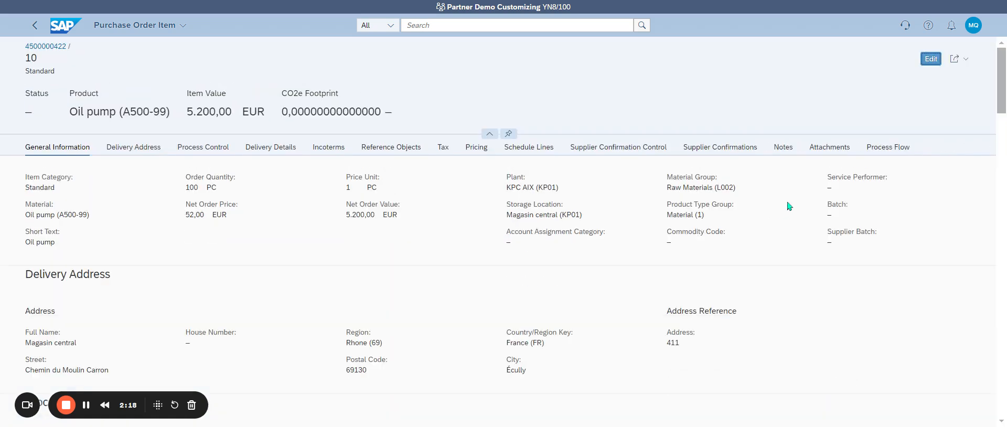
{"action": "left_click", "coordinate": [884, 149]}
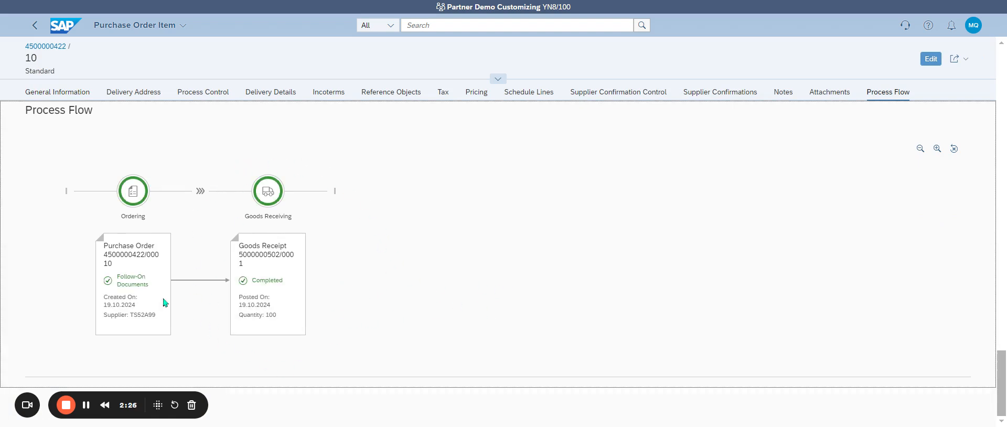
- Return to the home page, open the Create Supplier Invoice app and start a new invoice without the existing draft data
{"action": "left_click", "coordinate": [72, 26]}
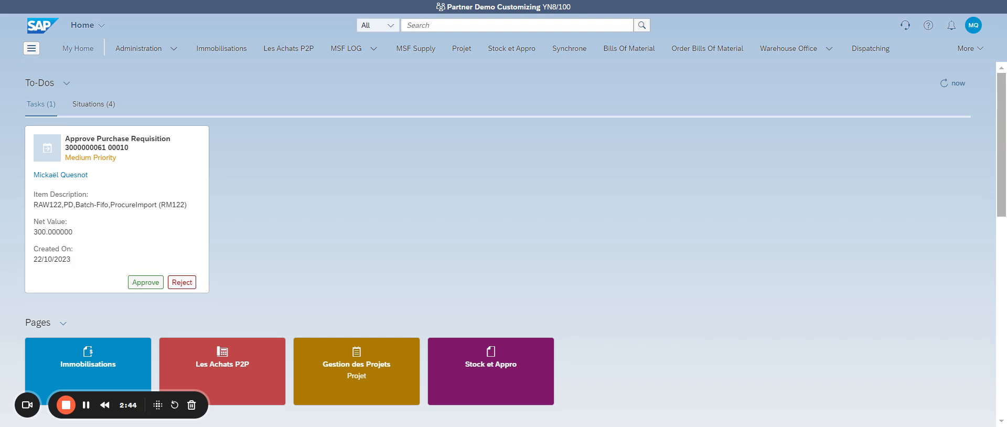
{"action": "left_click", "coordinate": [444, 25]}
{"action": "type", "text": "Create Supplier Invoice"}
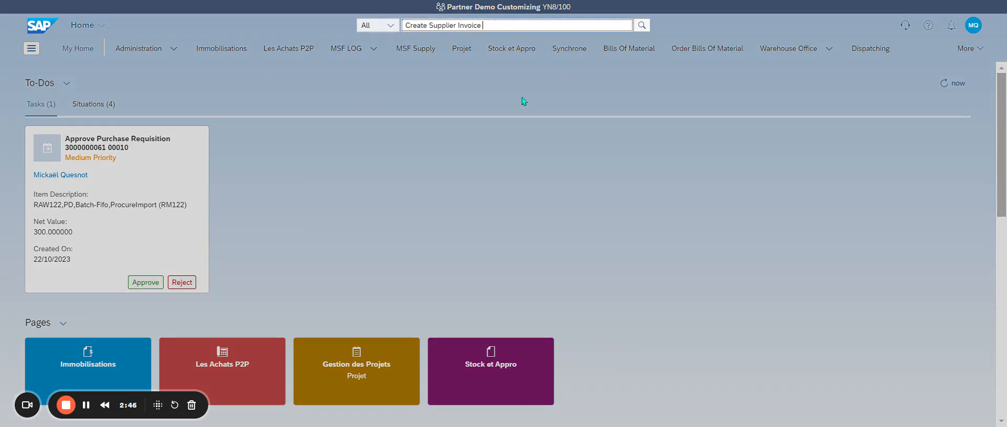
{"action": "left_click", "coordinate": [507, 69]}
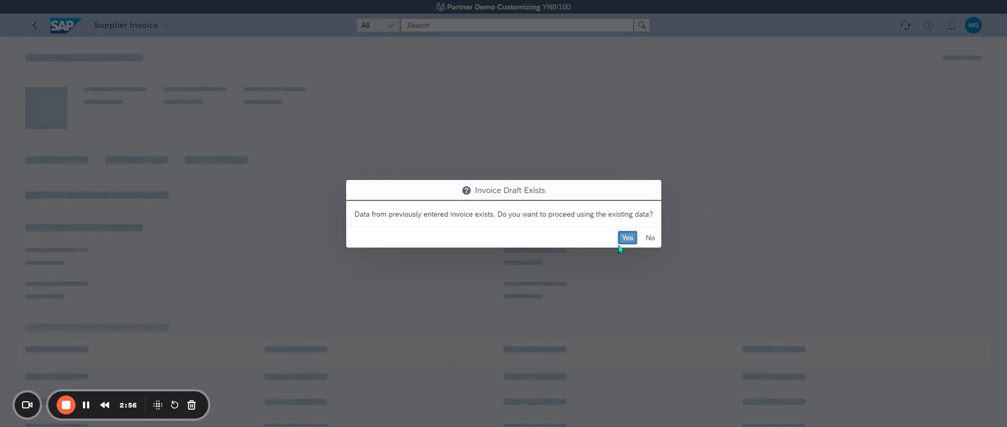
{"action": "left_click", "coordinate": [649, 239]}
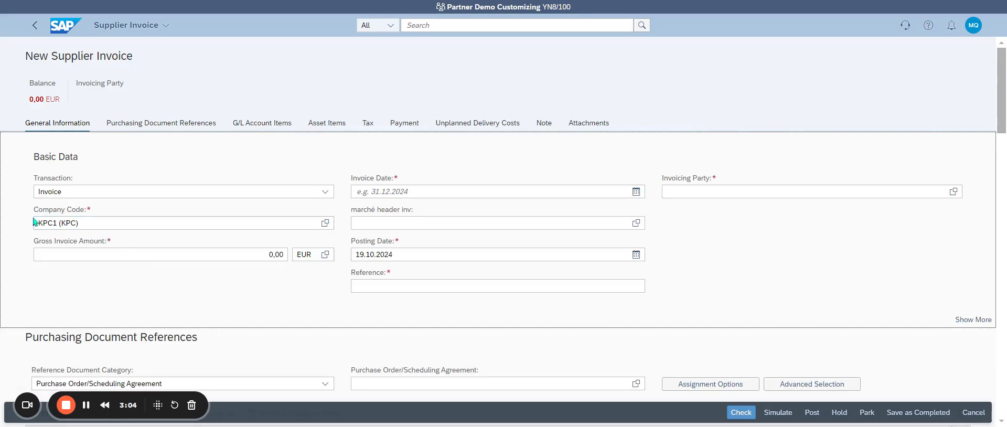
- Set the gross invoice amount to 5720 EUR for company code KPC1
{"action": "left_click_drag", "start_coordinate": [37, 222], "coordinate": [110, 223]}
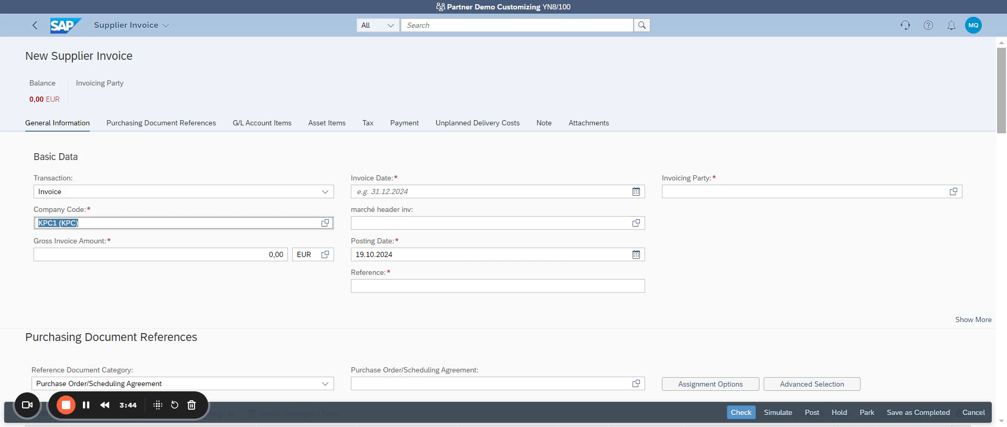
{"action": "left_click", "coordinate": [90, 254]}
{"action": "left_click_drag", "start_coordinate": [263, 255], "coordinate": [320, 269]}
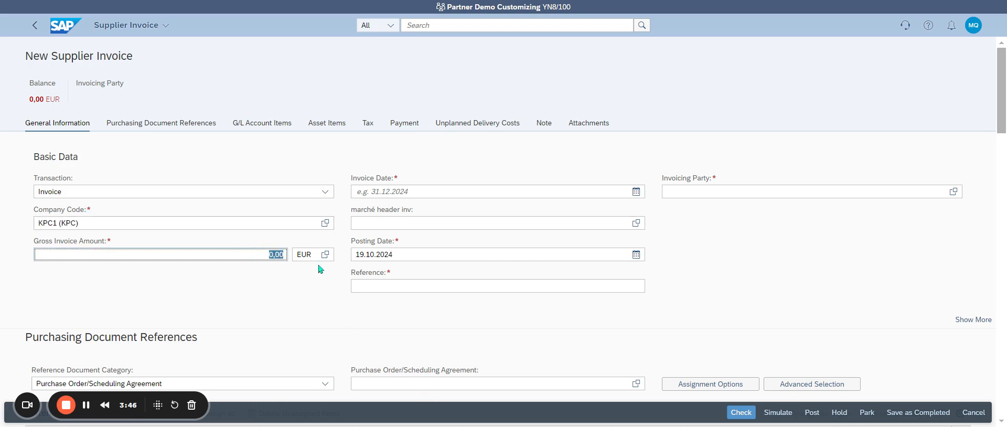
{"action": "type", "text": "5720"}
{"action": "key", "text": "Return"}
- Set the invoice date to 19.10.2024 and the reference to IV19102024, leaving the marché header empty
{"action": "left_click", "coordinate": [429, 194]}
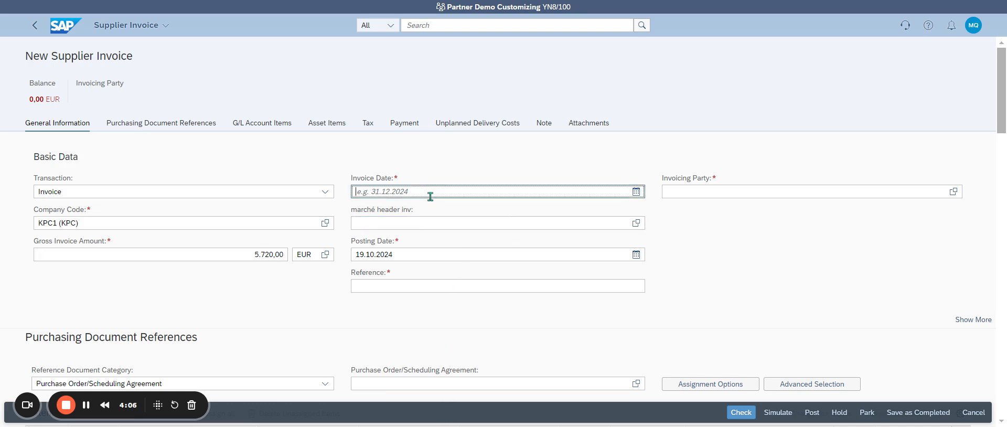
{"action": "type", "text": "19.10.2024"}
{"action": "left_click", "coordinate": [557, 426]}
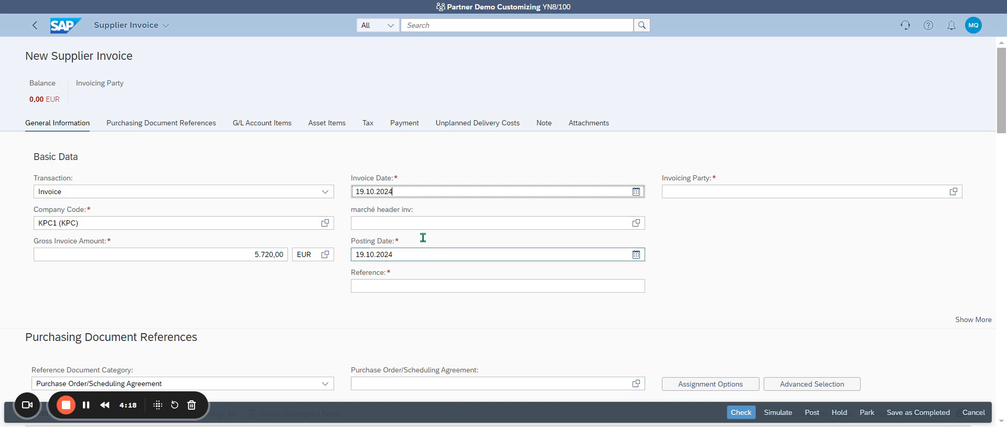
{"action": "left_click", "coordinate": [381, 224]}
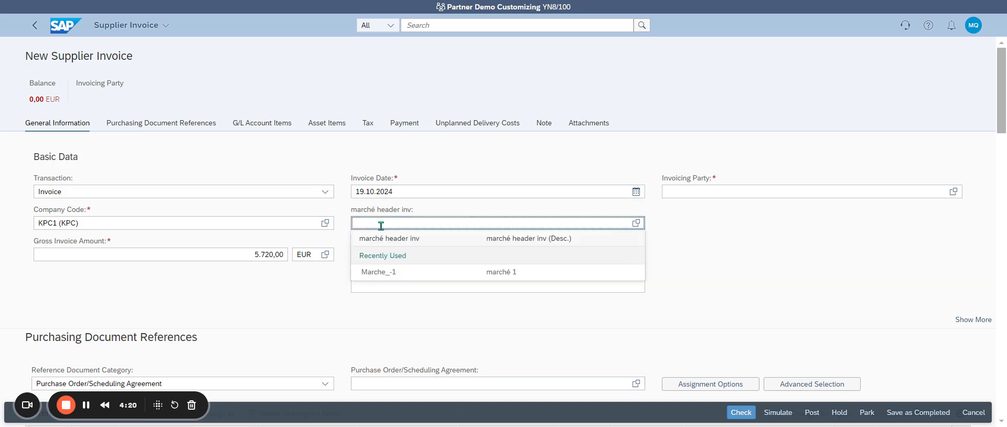
{"action": "left_click", "coordinate": [388, 283]}
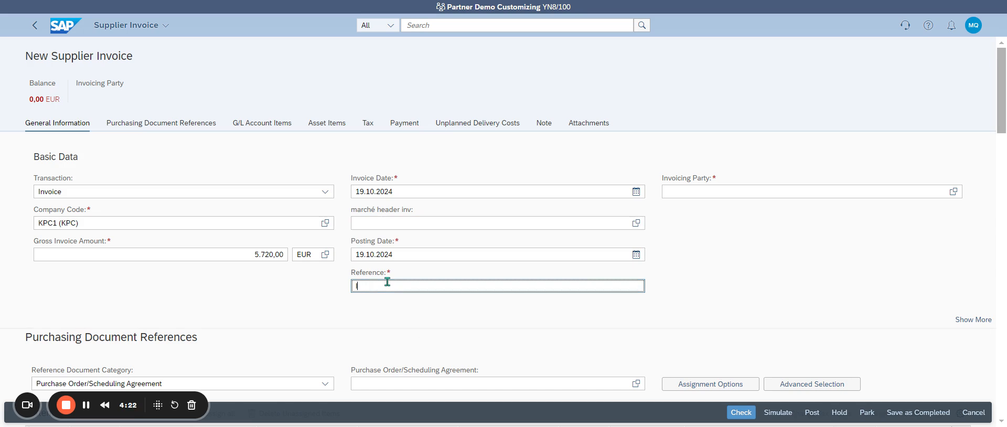
{"action": "type", "text": "IV19102024"}
{"action": "key", "text": "Tab"}
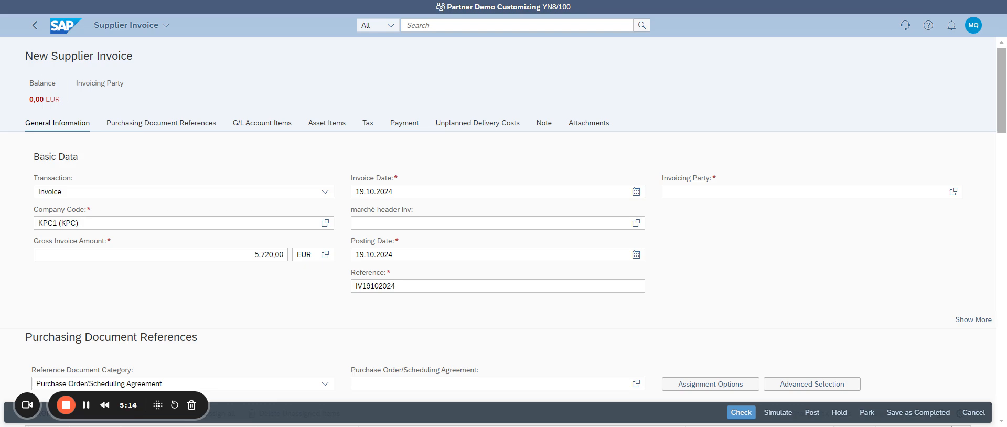
- Search for purchasing documents of supplier EFT Parts (TS52A99) with the advanced purchasing document selection
{"action": "scroll", "coordinate": [555, 361], "scroll_direction": "down", "scroll_amount": 3}
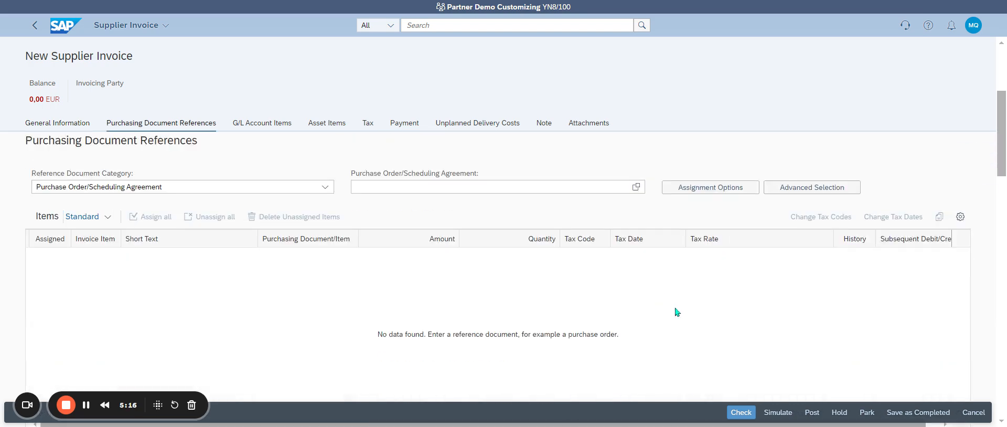
{"action": "scroll", "coordinate": [680, 312], "scroll_direction": "up", "scroll_amount": 1}
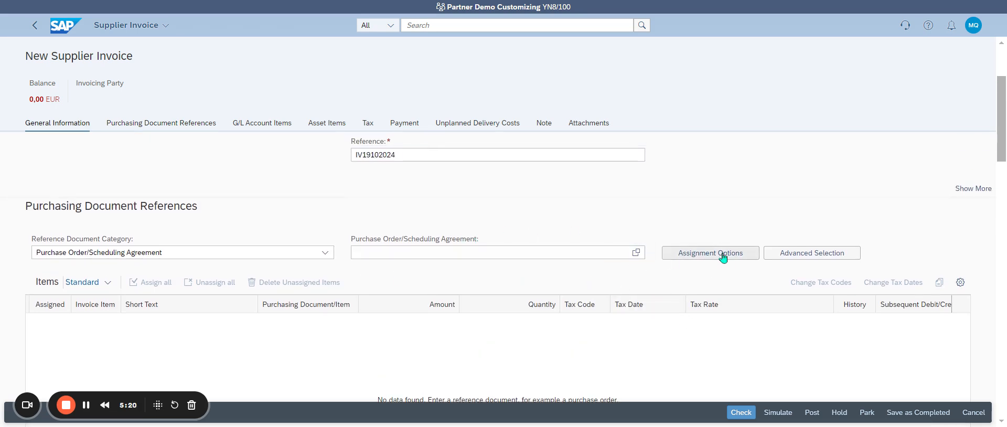
{"action": "left_click", "coordinate": [825, 258]}
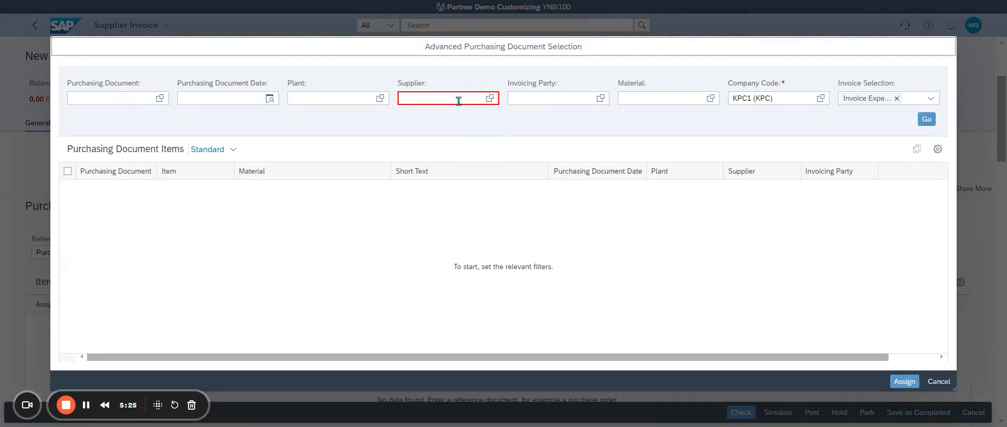
{"action": "left_click", "coordinate": [451, 94]}
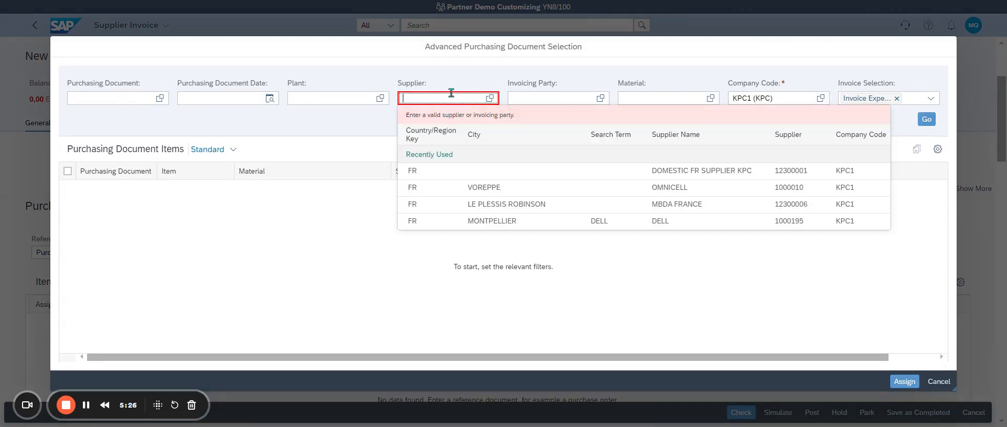
{"action": "type", "text": "EF"}
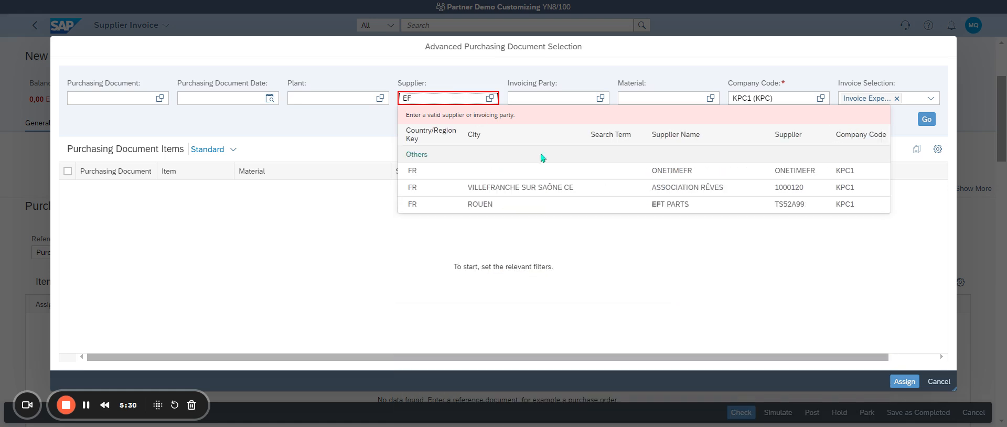
{"action": "left_click", "coordinate": [698, 207]}
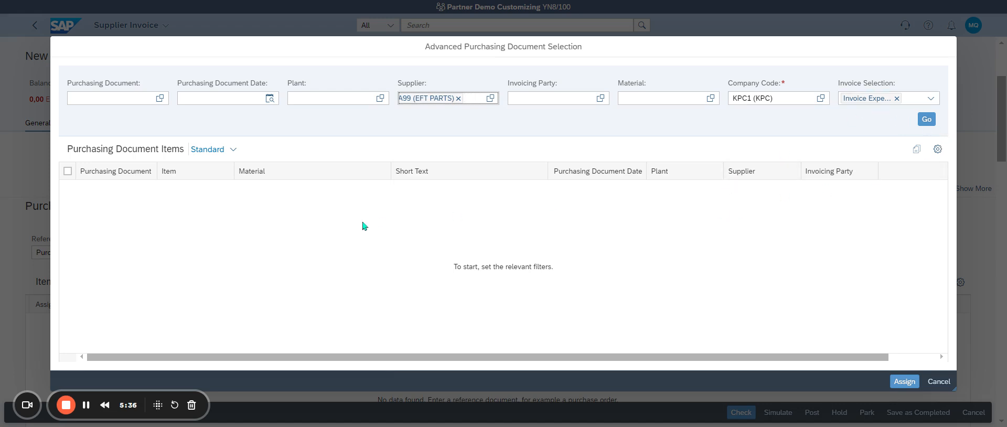
{"action": "left_click", "coordinate": [926, 119]}
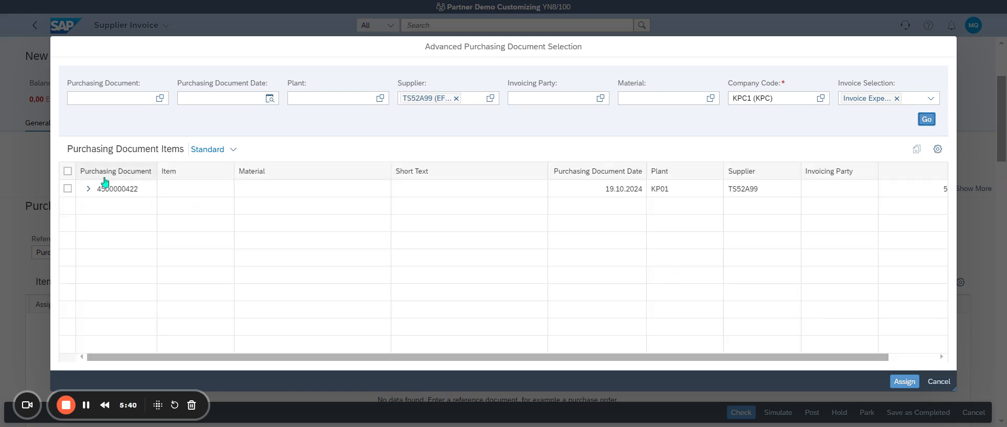
- Expand the EFT Parts purchasing document, select it and assign it to the invoice
{"action": "left_click", "coordinate": [88, 189]}
{"action": "left_click", "coordinate": [67, 188]}
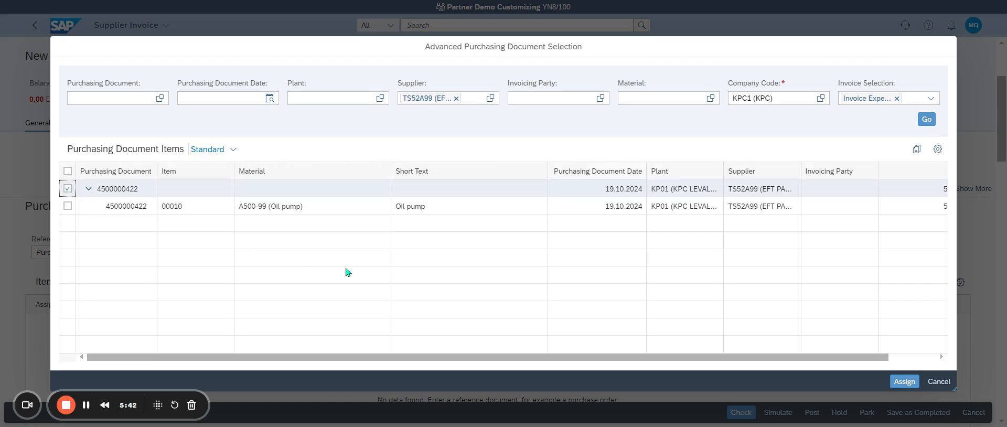
{"action": "left_click", "coordinate": [905, 382]}
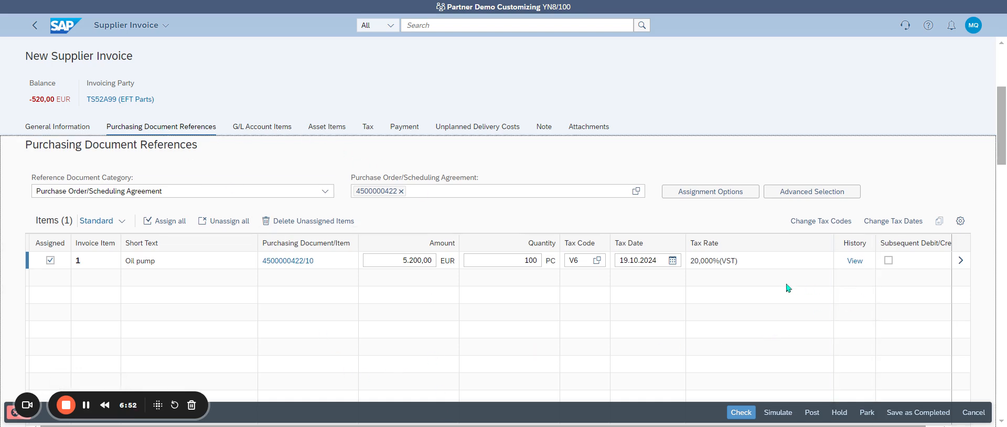
- Review the invoice's reference sections and examine the oil pump item's purchase order history, including its net PO value
{"action": "scroll", "coordinate": [787, 288], "scroll_direction": "down", "scroll_amount": 1}
{"action": "scroll", "coordinate": [433, 270], "scroll_direction": "down", "scroll_amount": 1}
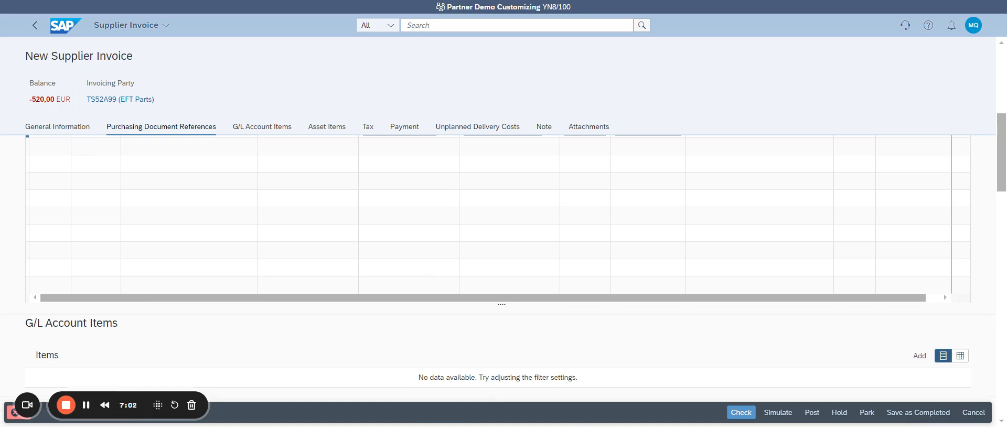
{"action": "scroll", "coordinate": [420, 311], "scroll_direction": "up", "scroll_amount": 2}
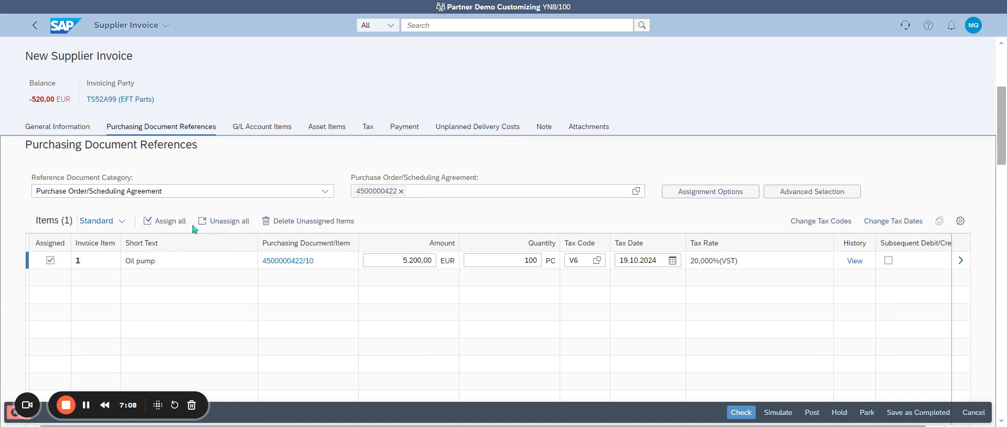
{"action": "left_click", "coordinate": [855, 260]}
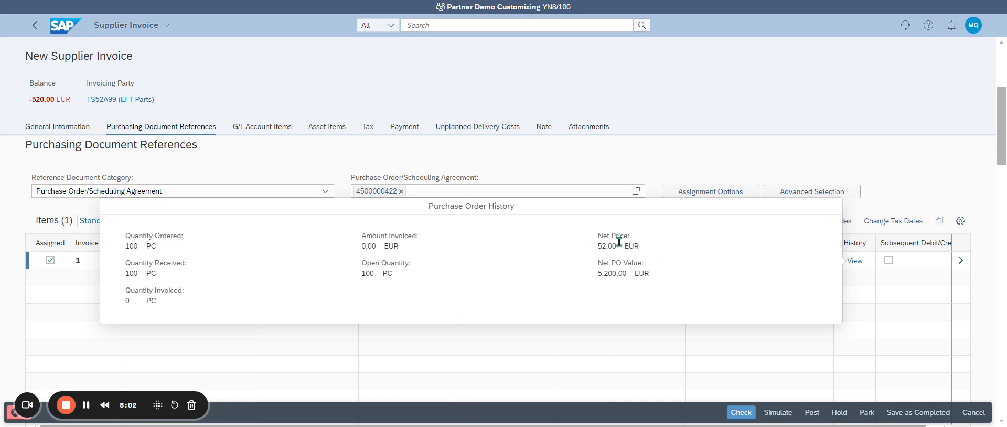
{"action": "left_click_drag", "start_coordinate": [601, 272], "coordinate": [621, 308]}
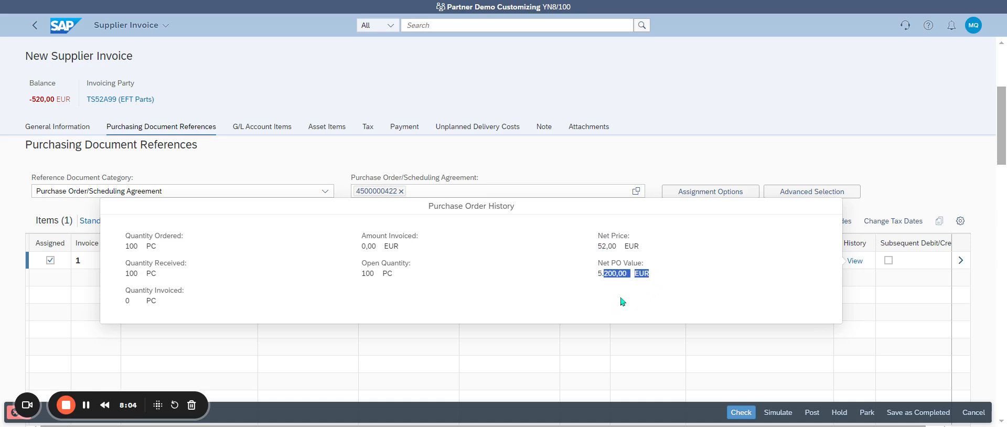
{"action": "left_click", "coordinate": [503, 362]}
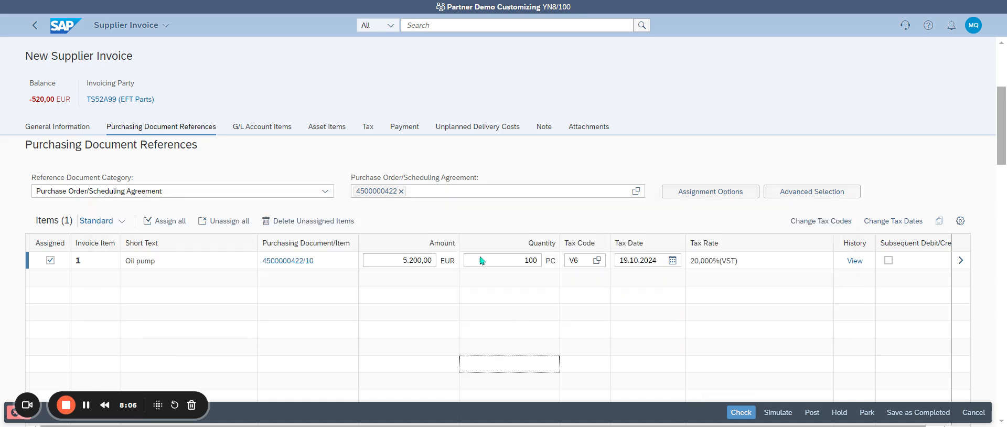
- Clear the gross invoice amount, check the invoice and review the balance diagnosis
{"action": "scroll", "coordinate": [439, 180], "scroll_direction": "up", "scroll_amount": 4}
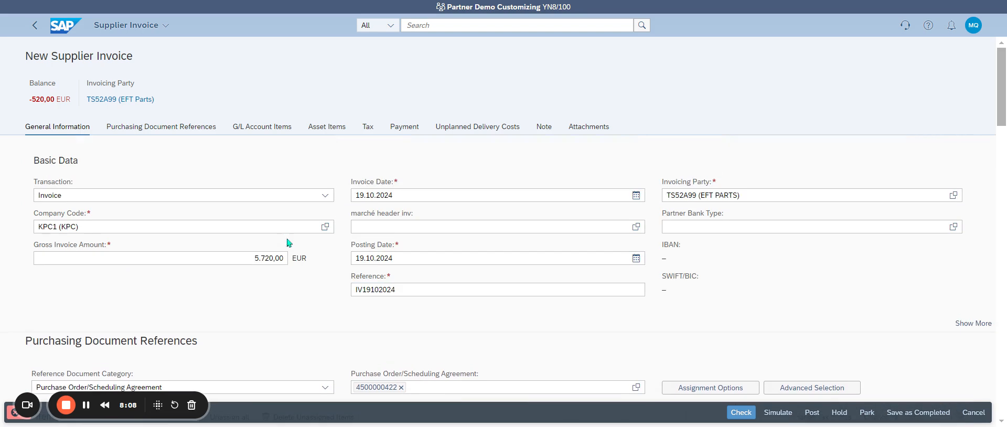
{"action": "scroll", "coordinate": [342, 256], "scroll_direction": "down", "scroll_amount": 1}
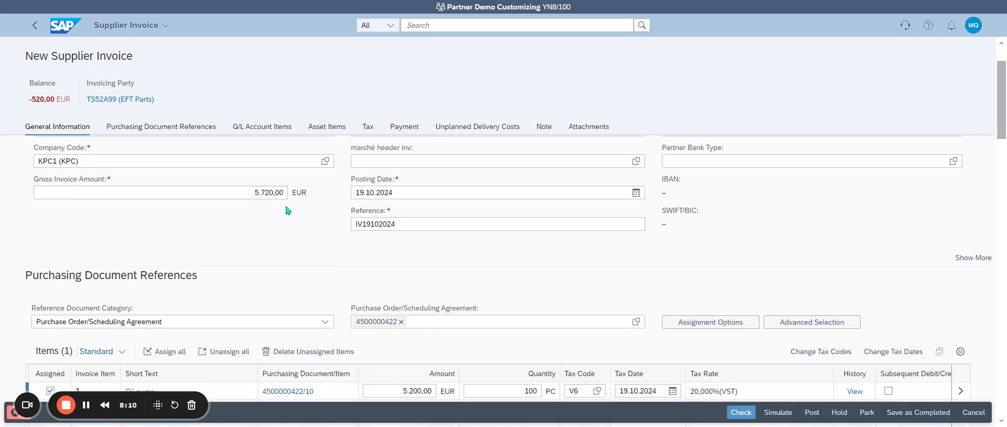
{"action": "left_click_drag", "start_coordinate": [252, 193], "coordinate": [352, 191]}
{"action": "key", "text": "BackSpace"}
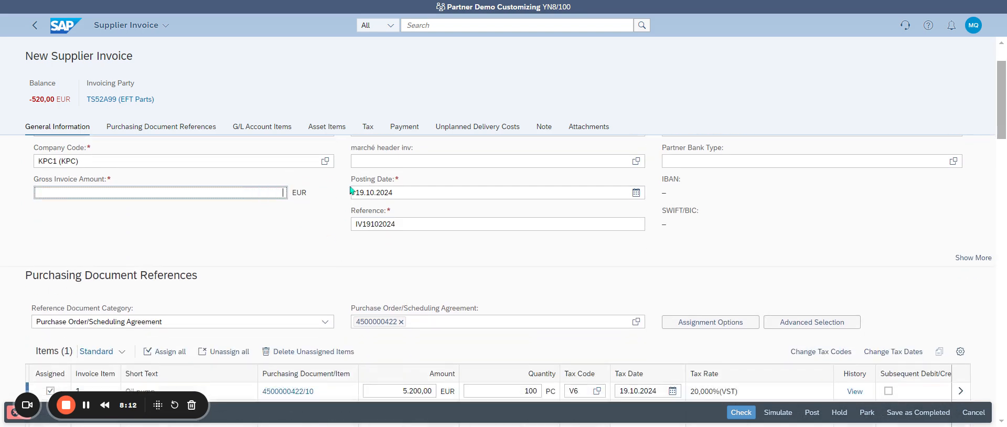
{"action": "left_click", "coordinate": [741, 412]}
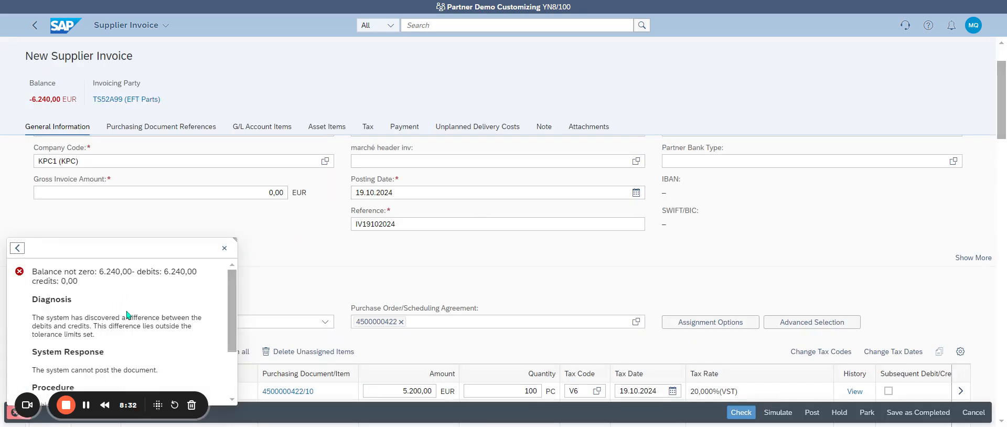
{"action": "left_click", "coordinate": [224, 249]}
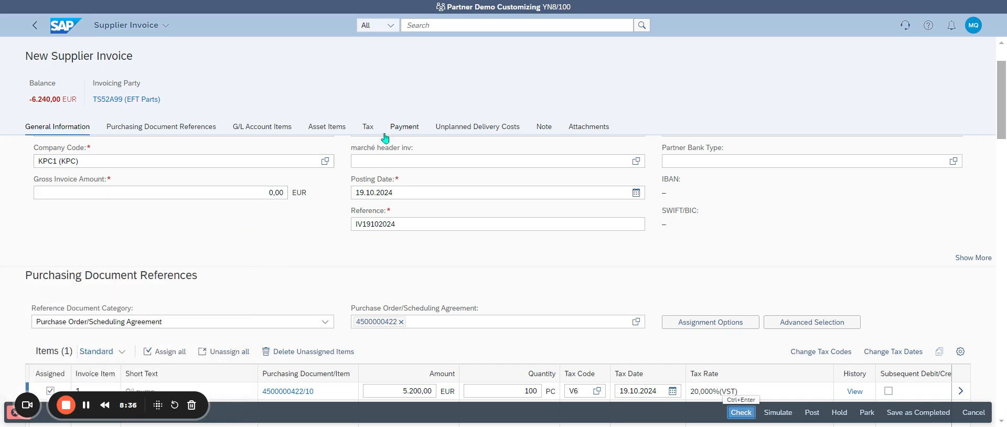
- Review the invoice's tax amount, then set the gross invoice amount to 6.240,00 EUR and check the invoice
{"action": "scroll", "coordinate": [393, 163], "scroll_direction": "down", "scroll_amount": 2}
{"action": "left_click", "coordinate": [368, 127]}
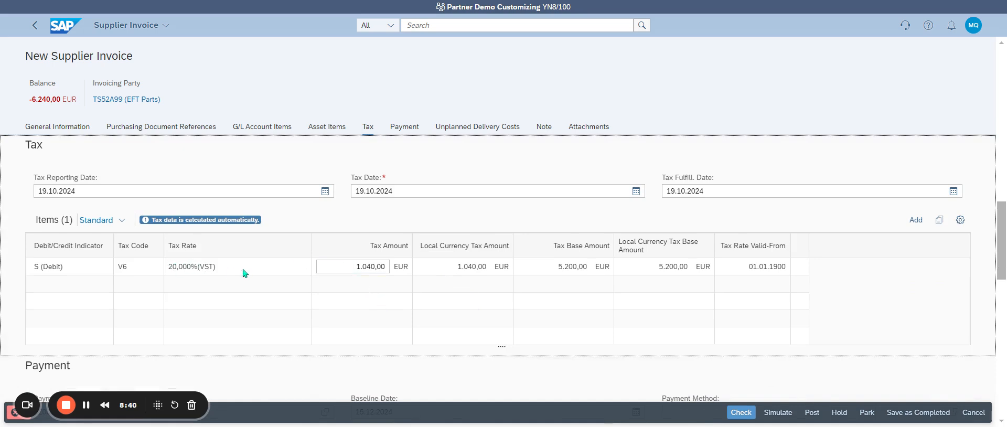
{"action": "left_click_drag", "start_coordinate": [324, 266], "coordinate": [401, 270]}
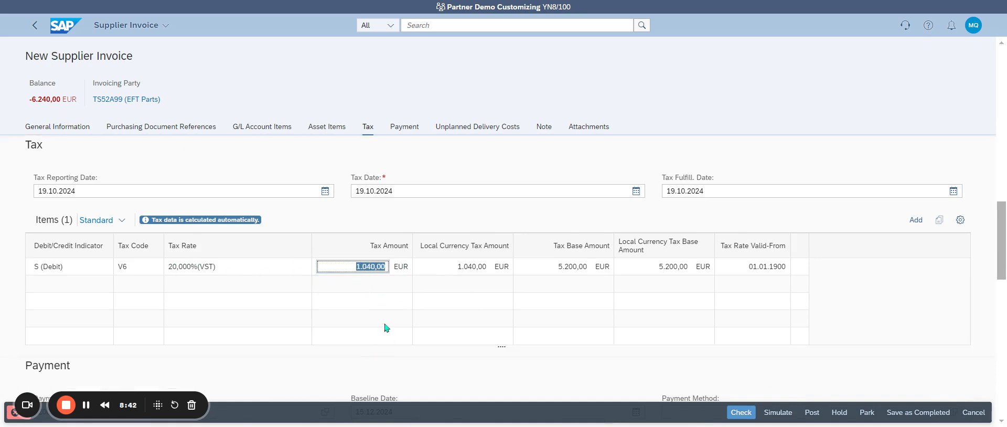
{"action": "scroll", "coordinate": [447, 312], "scroll_direction": "up", "scroll_amount": 5}
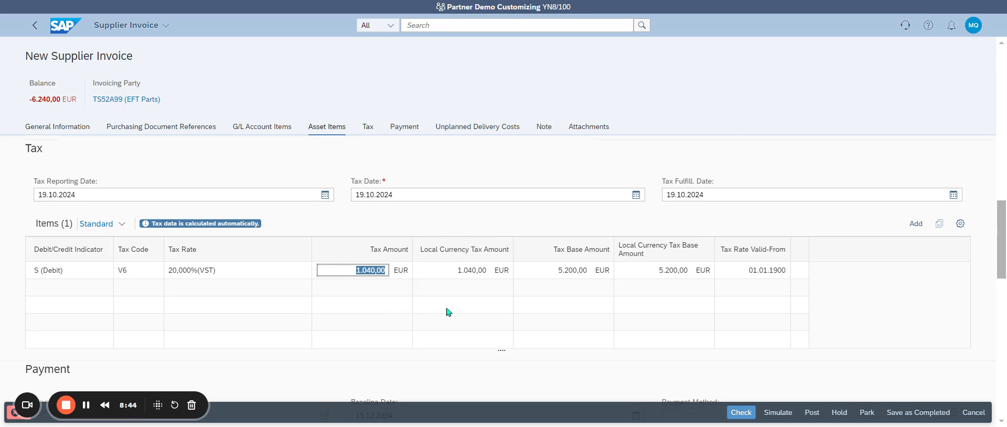
{"action": "scroll", "coordinate": [276, 262], "scroll_direction": "up", "scroll_amount": 8}
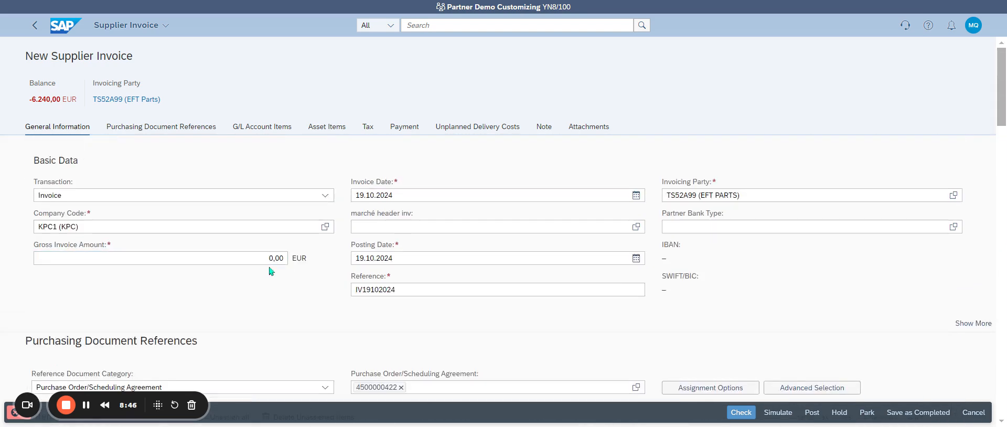
{"action": "left_click_drag", "start_coordinate": [269, 259], "coordinate": [286, 258]}
{"action": "type", "text": "6.240,00"}
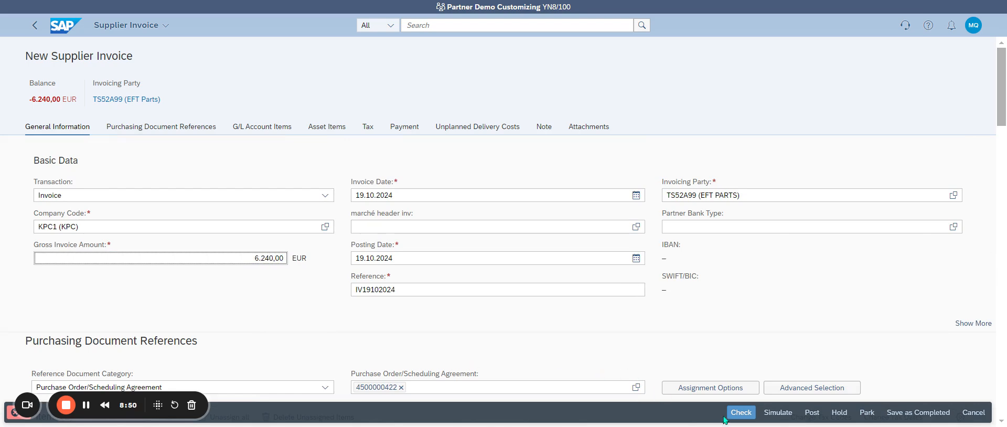
{"action": "key", "text": "ctrl+Return"}
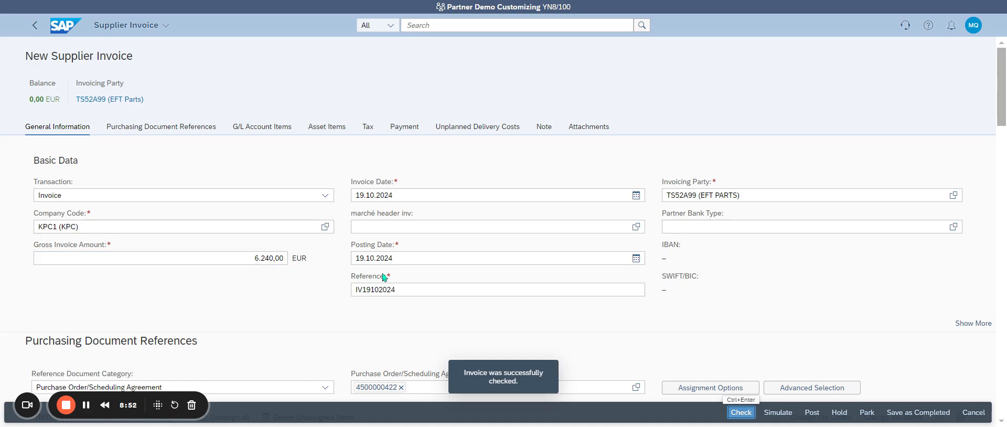
{"action": "left_click", "coordinate": [477, 316]}
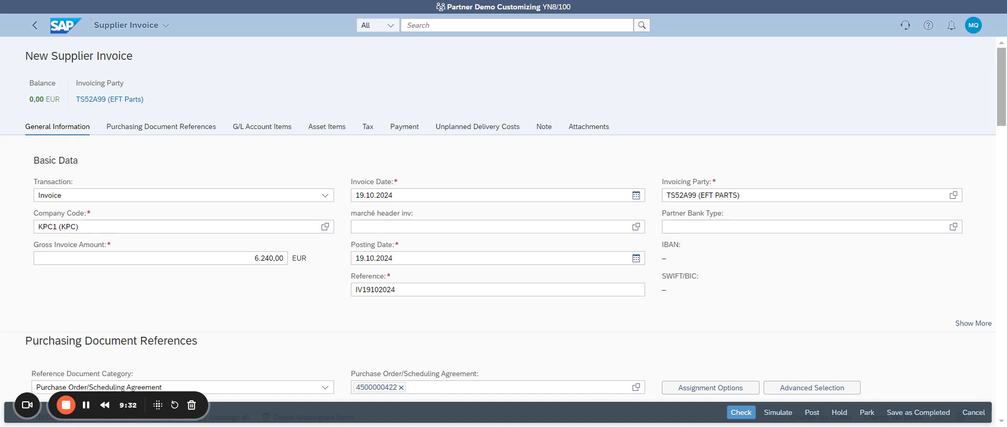
- Simulate the invoice posting, review its debit, credit and tax code lines, and return to the invoice
{"action": "left_click", "coordinate": [778, 413]}
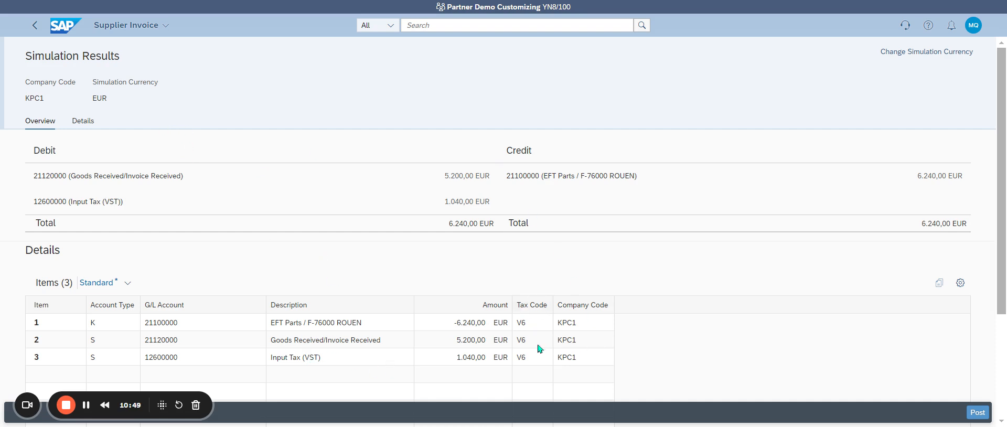
{"action": "double_click", "coordinate": [520, 357]}
{"action": "left_click", "coordinate": [34, 26]}
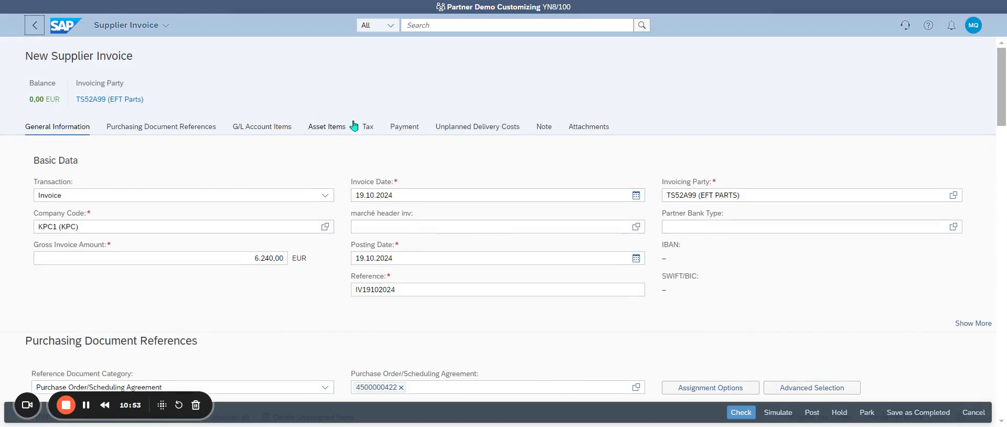
- Recheck the invoice's tax data and post the supplier invoice after simulating it again
{"action": "scroll", "coordinate": [400, 160], "scroll_direction": "down", "scroll_amount": 1}
{"action": "left_click", "coordinate": [367, 126]}
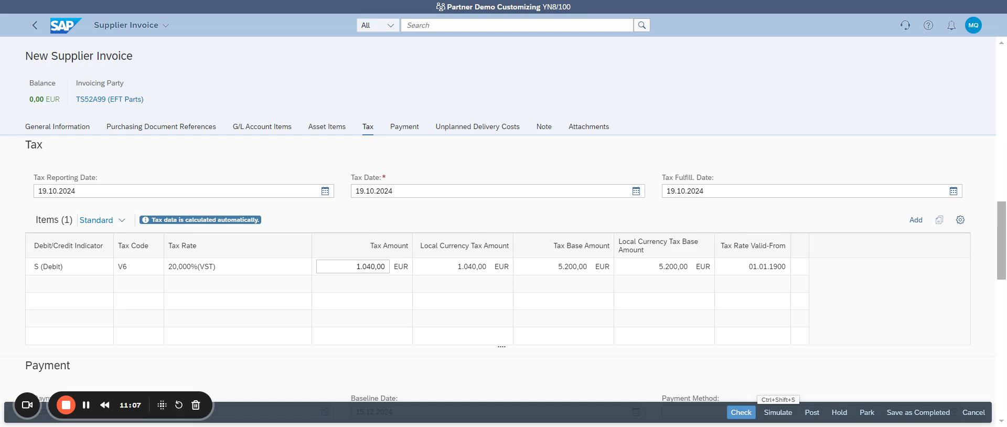
{"action": "left_click", "coordinate": [371, 127]}
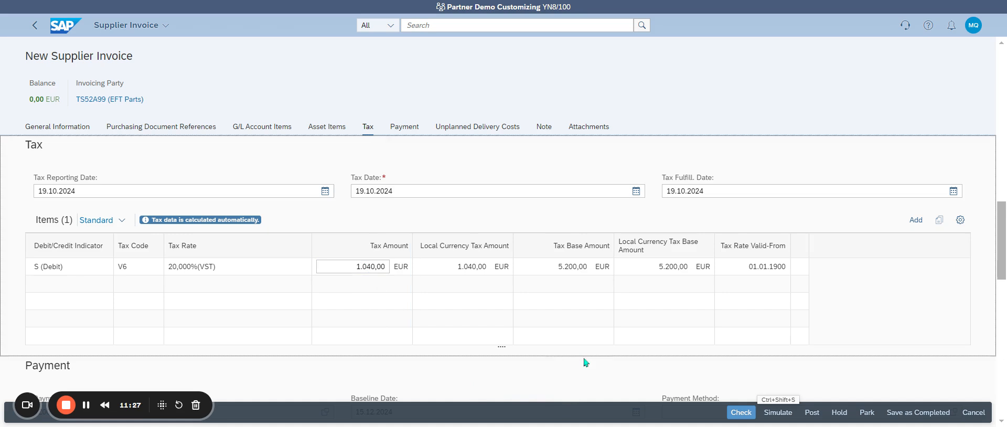
{"action": "left_click", "coordinate": [778, 413]}
{"action": "left_click", "coordinate": [818, 416]}
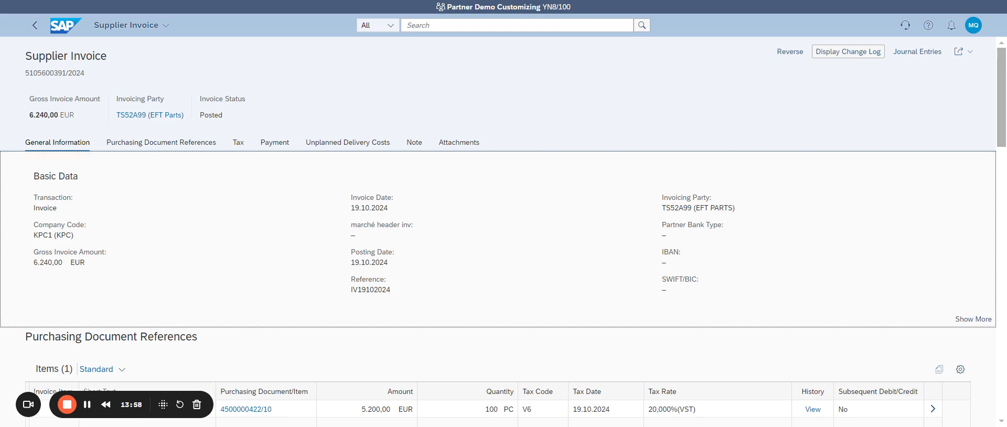
- Review the posted invoice's purchasing references, tax, payment, unplanned delivery costs, note and attachments
{"action": "left_click", "coordinate": [180, 146]}
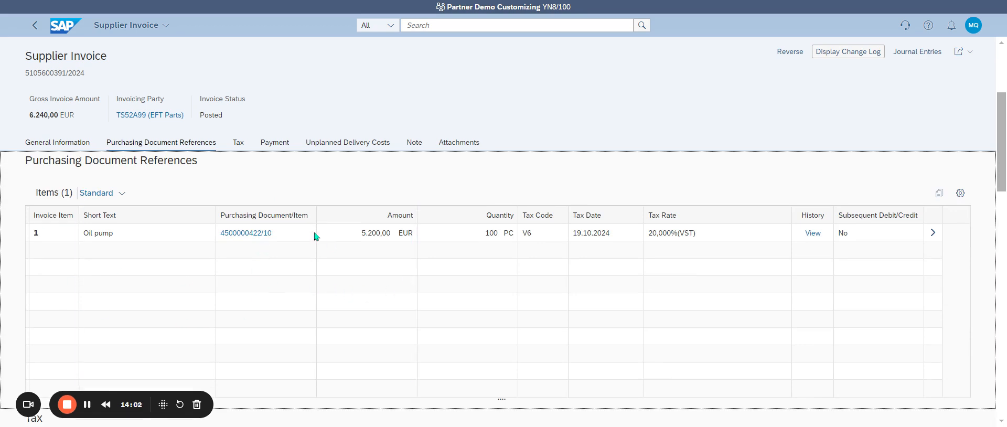
{"action": "left_click", "coordinate": [239, 147]}
{"action": "left_click", "coordinate": [271, 147]}
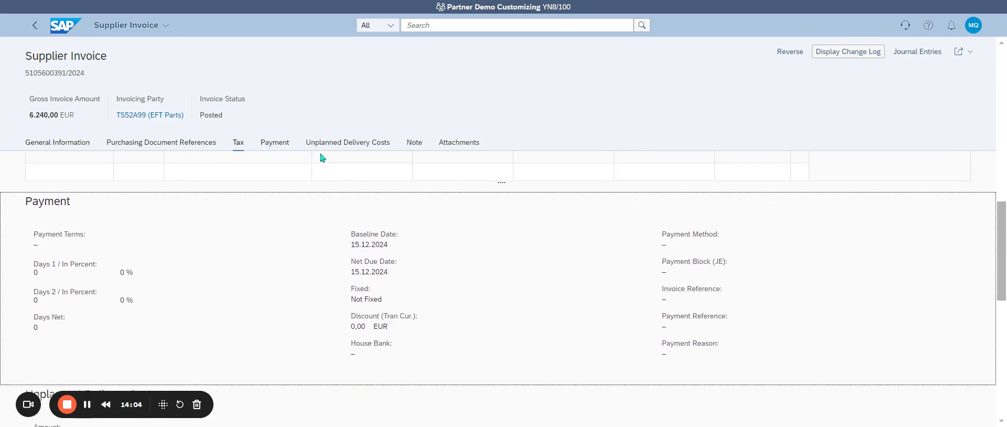
{"action": "left_click", "coordinate": [328, 144]}
{"action": "left_click", "coordinate": [410, 147]}
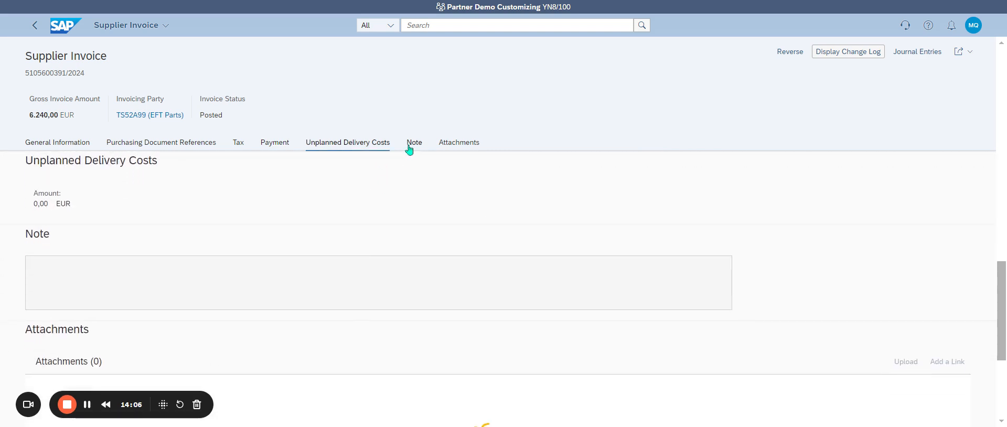
{"action": "left_click", "coordinate": [452, 147]}
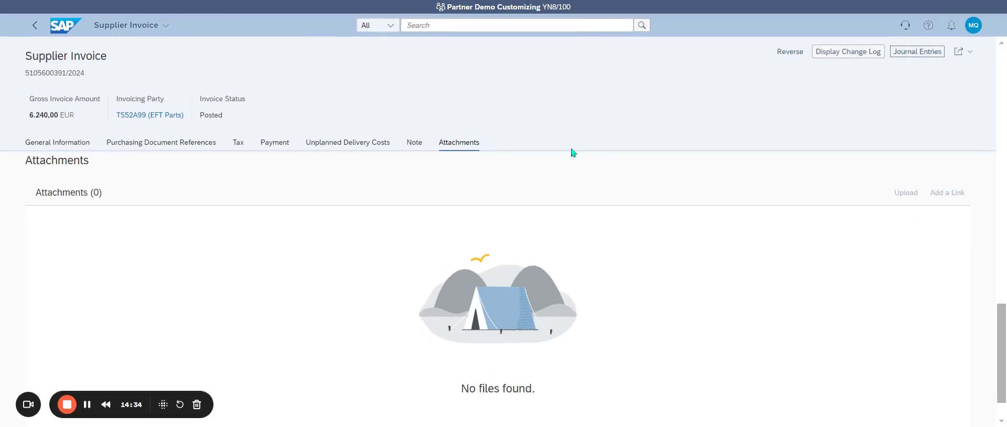
- Examine the oil pump item's purchase order history on the posted invoice, especially the amount invoiced
{"action": "left_click", "coordinate": [160, 147]}
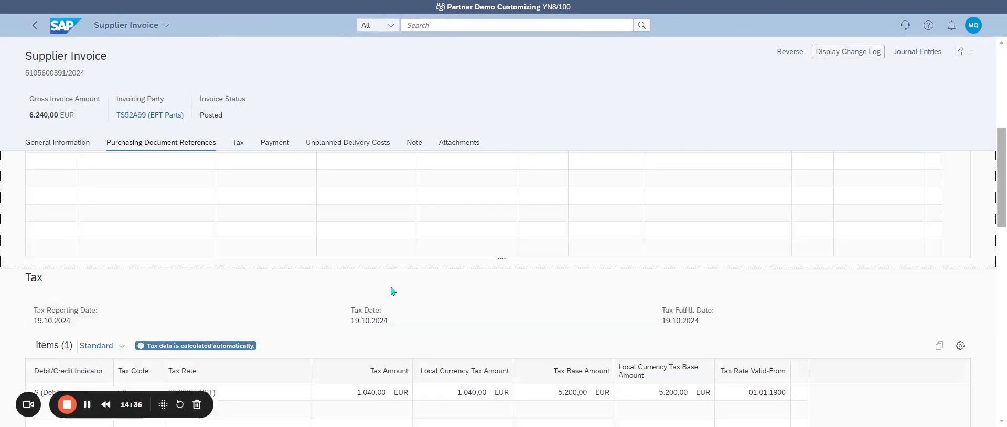
{"action": "left_click", "coordinate": [813, 233]}
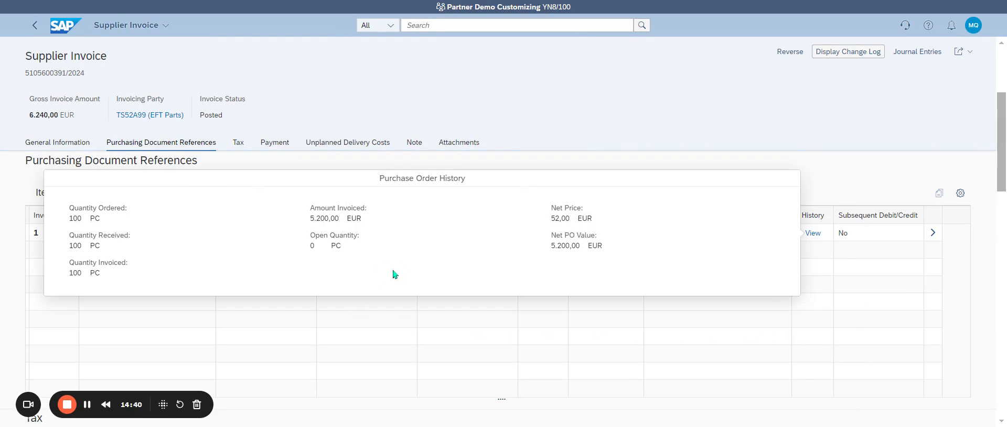
{"action": "left_click_drag", "start_coordinate": [309, 207], "coordinate": [375, 207]}
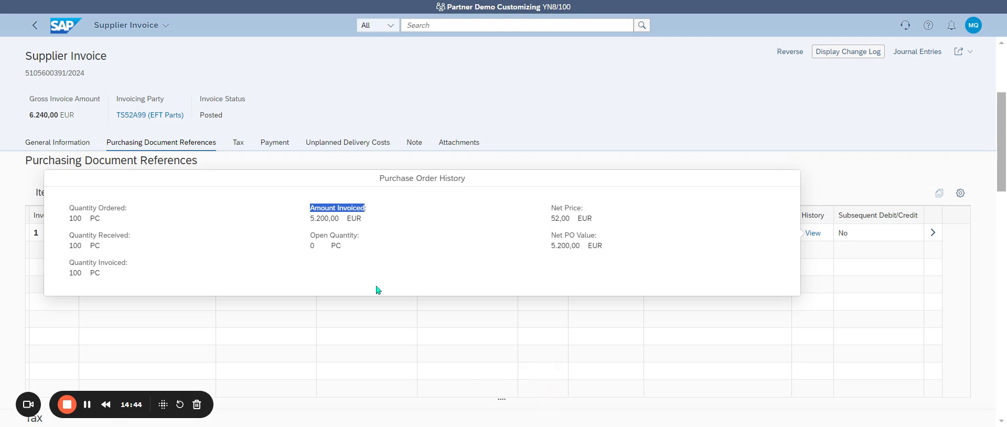
- Examine the posted invoice's accounts payable process flow, from purchasing to clearing
{"action": "left_click", "coordinate": [551, 425]}
{"action": "left_click", "coordinate": [69, 35]}
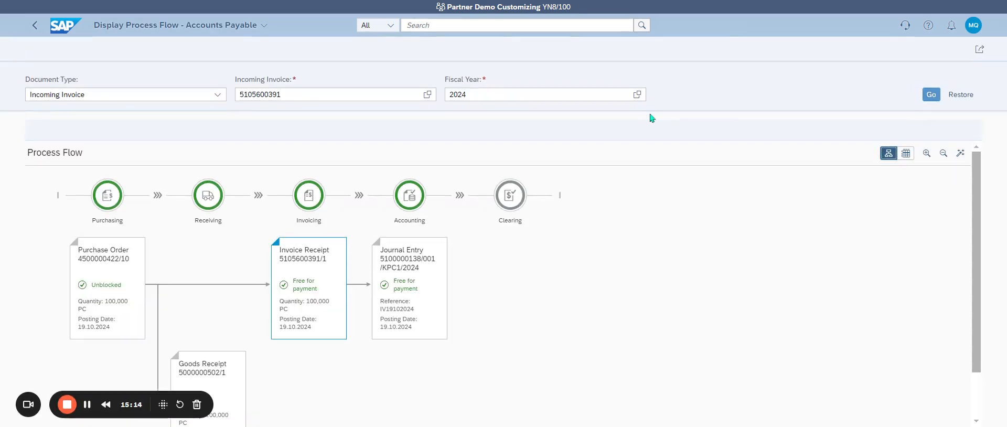
{"action": "scroll", "coordinate": [616, 225], "scroll_direction": "down", "scroll_amount": 2}
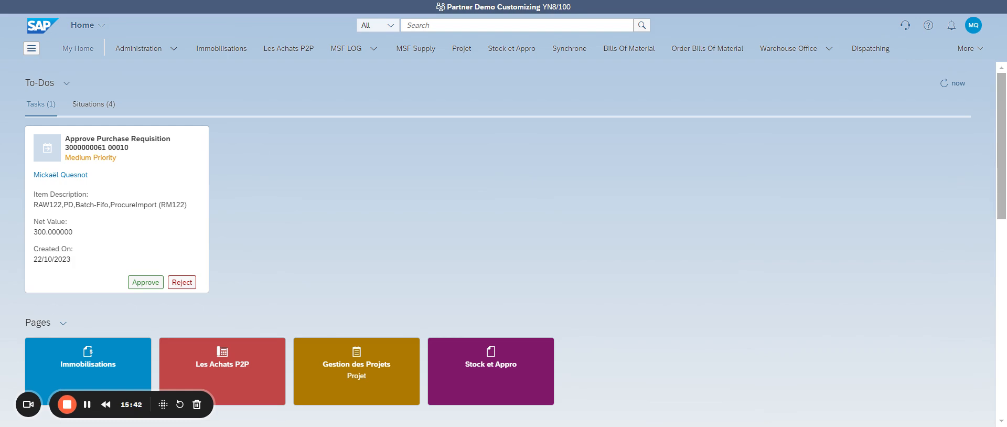
- Search the apps for "manage purchase order" and open Manage Purchase Orders
{"action": "left_click", "coordinate": [459, 28]}
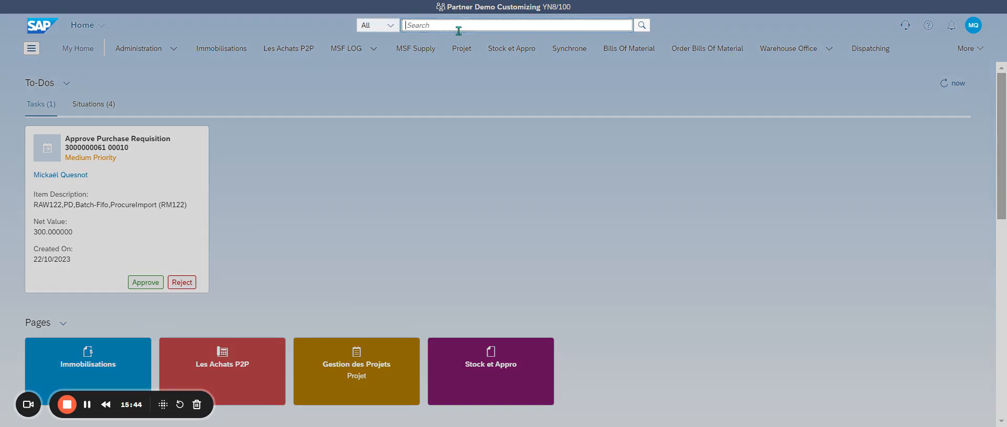
{"action": "type", "text": "manage purchase ord"}
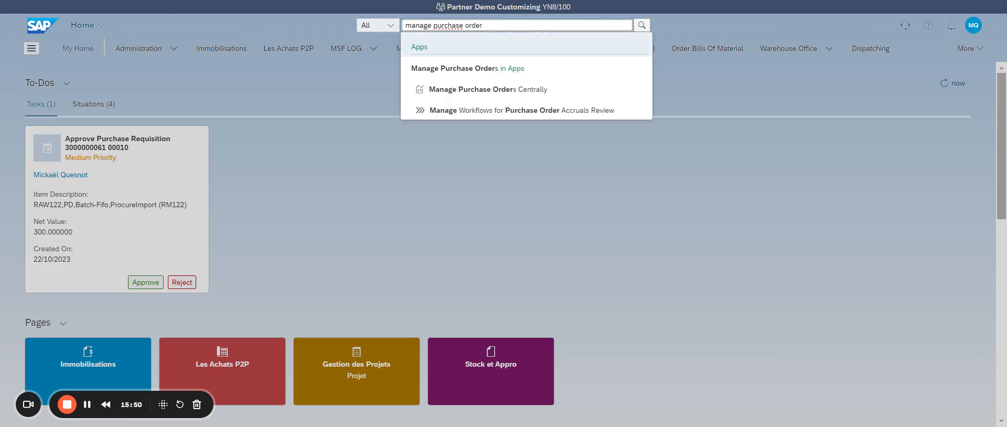
{"action": "type", "text": "er"}
{"action": "key", "text": "Return"}
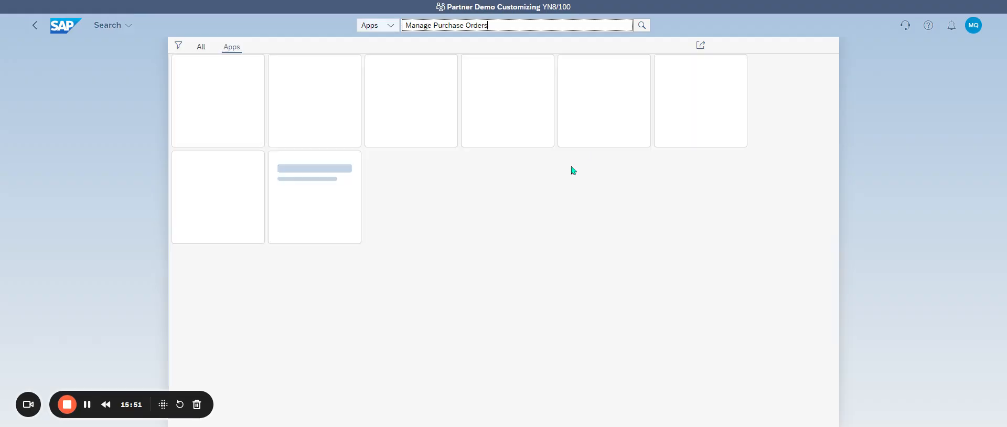
{"action": "left_click", "coordinate": [228, 136]}
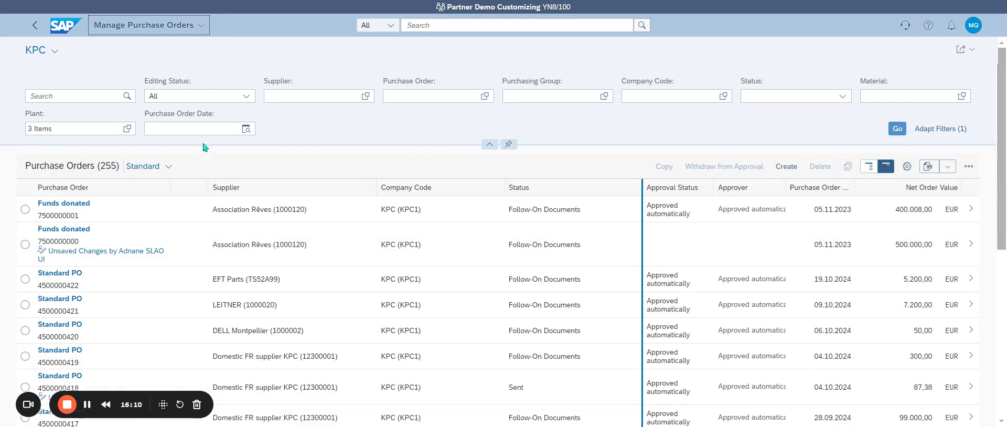
- Filter the purchase orders by today's date (19.10.2024), show the list details and open the EFT Parts order
{"action": "left_click", "coordinate": [246, 128]}
{"action": "left_click", "coordinate": [212, 198]}
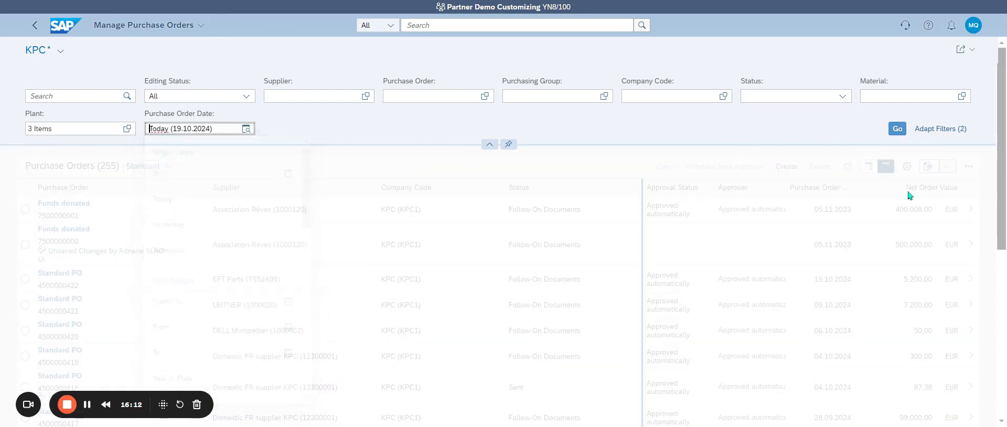
{"action": "left_click", "coordinate": [897, 129]}
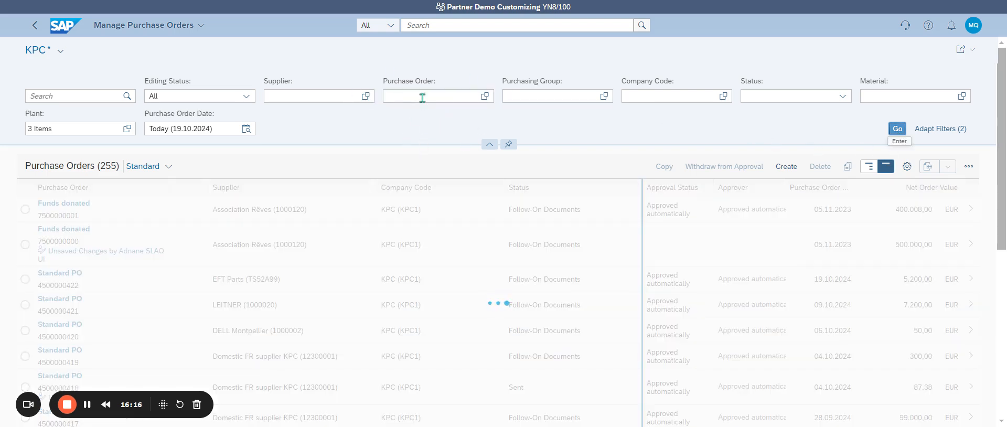
{"action": "left_click_drag", "start_coordinate": [388, 81], "coordinate": [439, 81]}
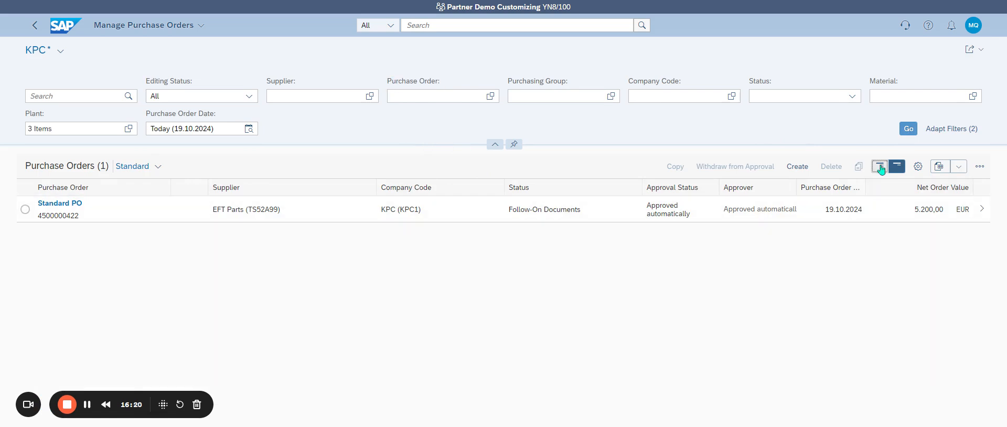
{"action": "left_click", "coordinate": [982, 214]}
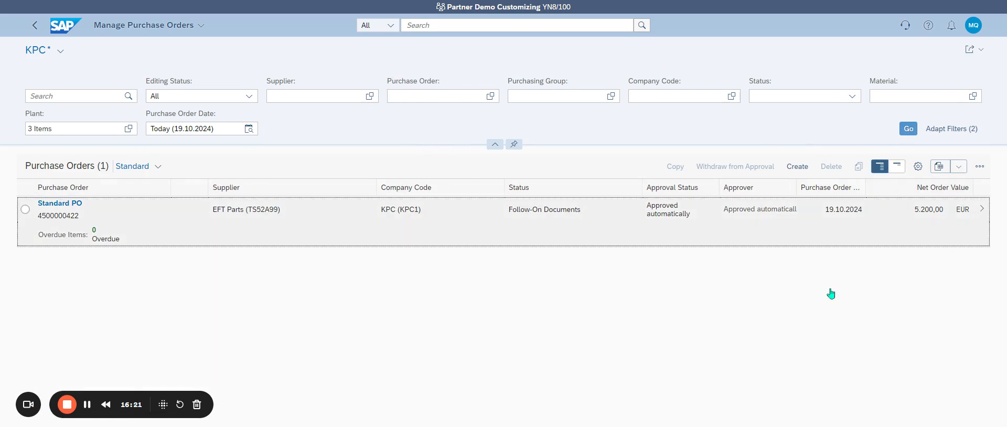